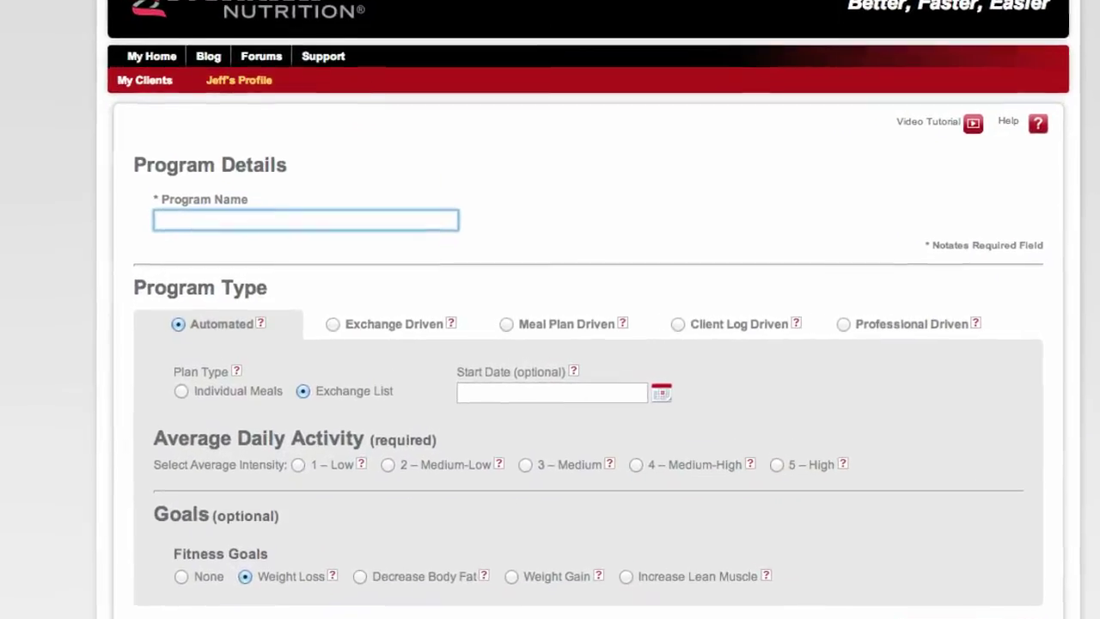
# Enter 'Fitness Plan' as the new program's name.
pyautogui.write('Fitness Pla')
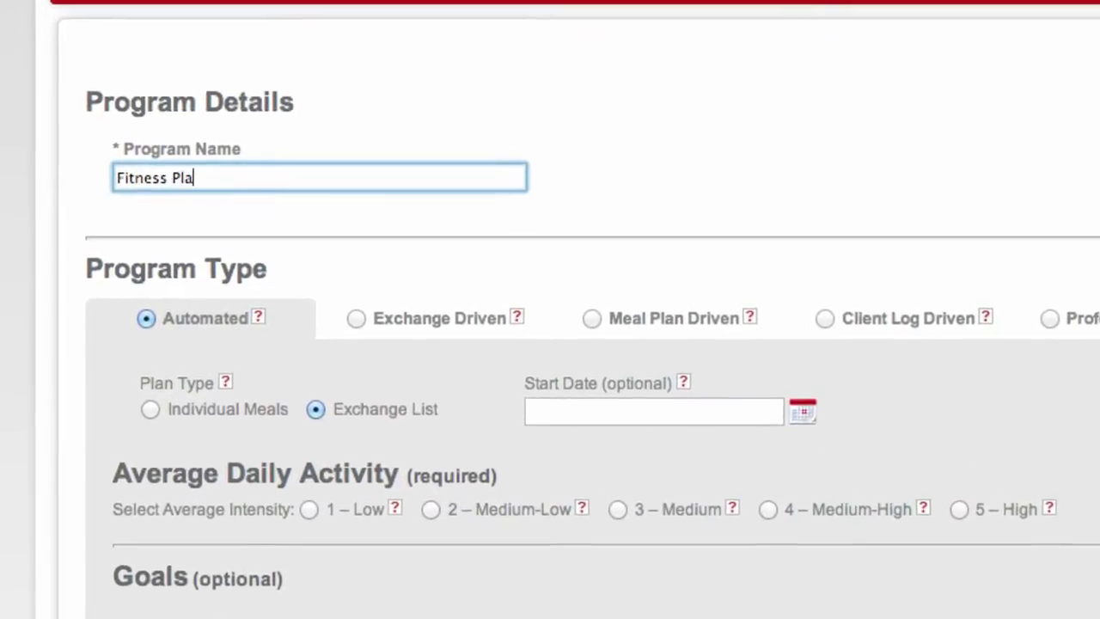
pyautogui.write('n')
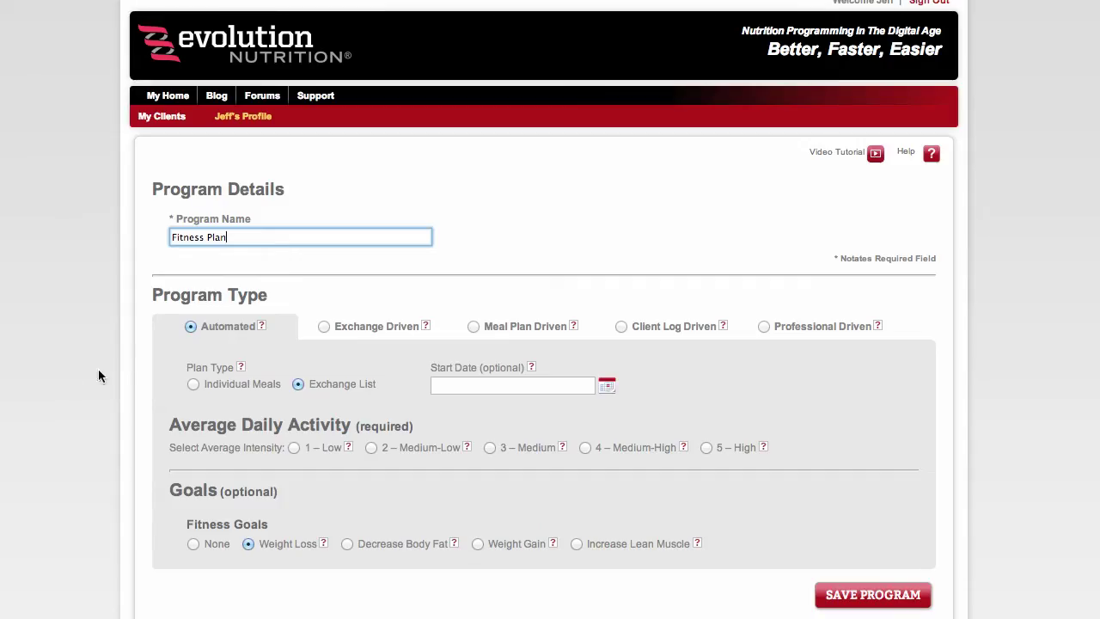
# Keep the Automated type and make the plan Individual Meals using an Exchange List.
pyautogui.click(194, 327)
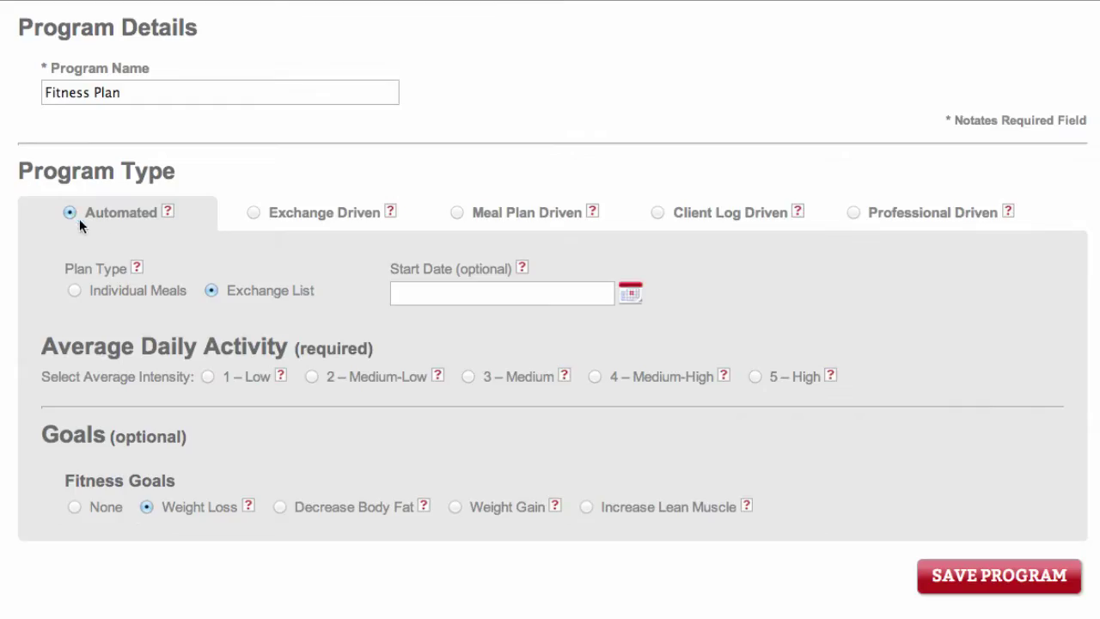
pyautogui.moveTo(261, 325)
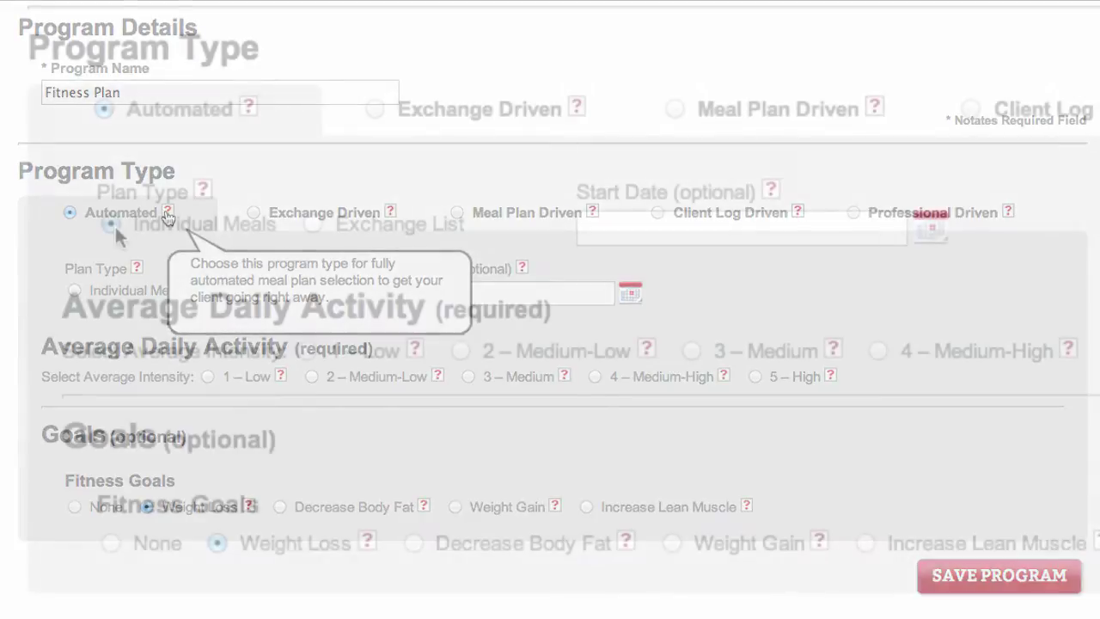
pyautogui.click(75, 291)
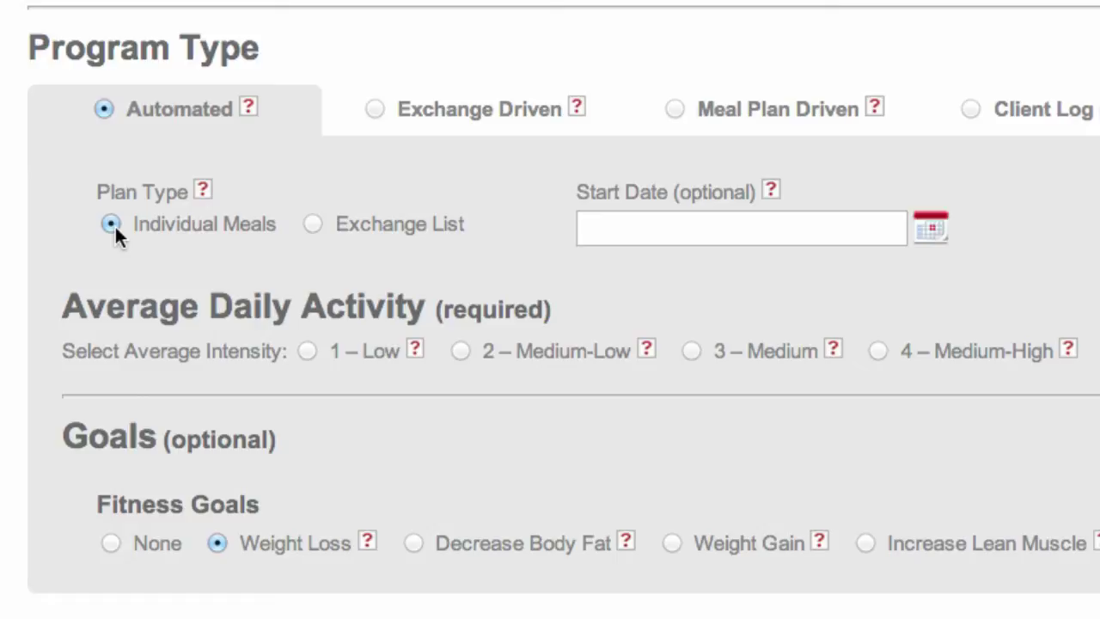
pyautogui.click(313, 224)
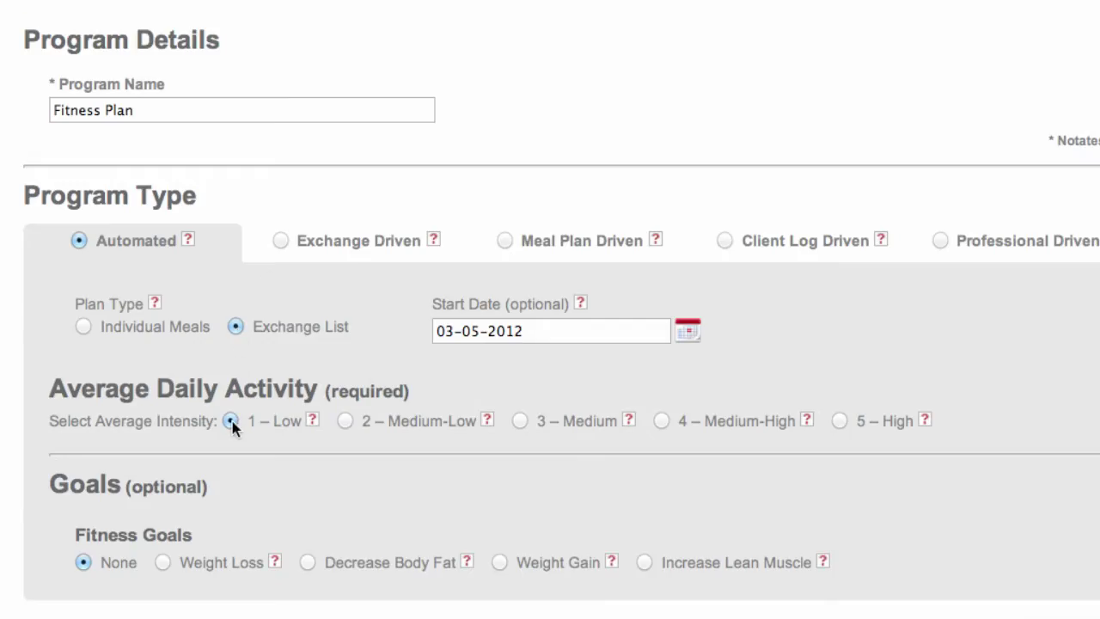
# Choose 3 – Medium activity intensity, stepping through the fitness goals to Increase Lean Muscle.
pyautogui.click(345, 421)
pyautogui.click(520, 421)
pyautogui.click(163, 562)
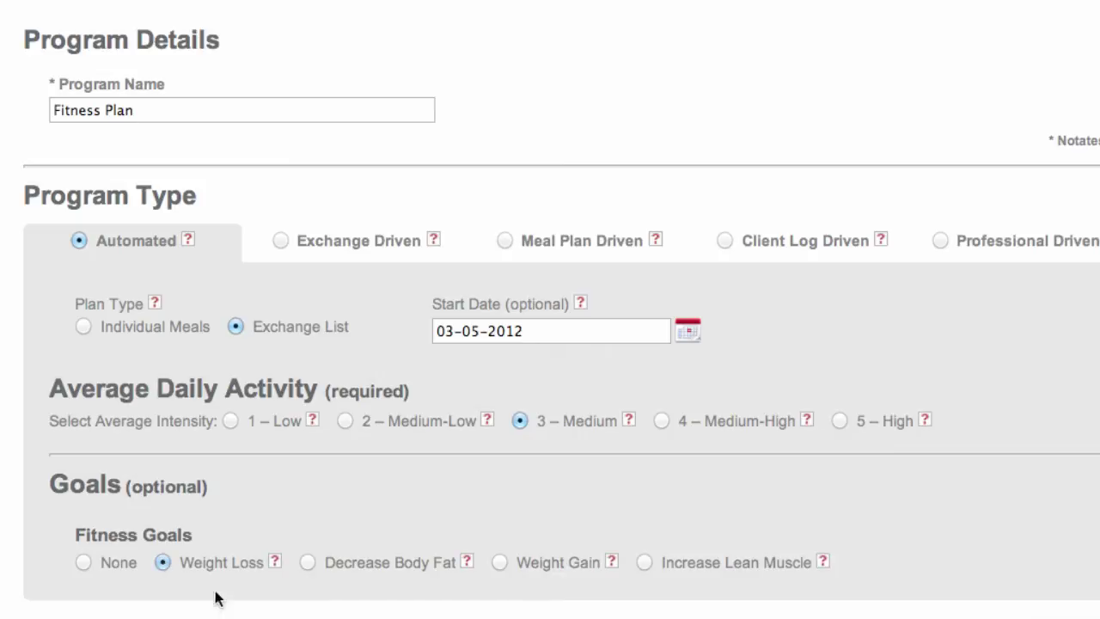
pyautogui.click(308, 562)
pyautogui.click(499, 563)
pyautogui.click(644, 564)
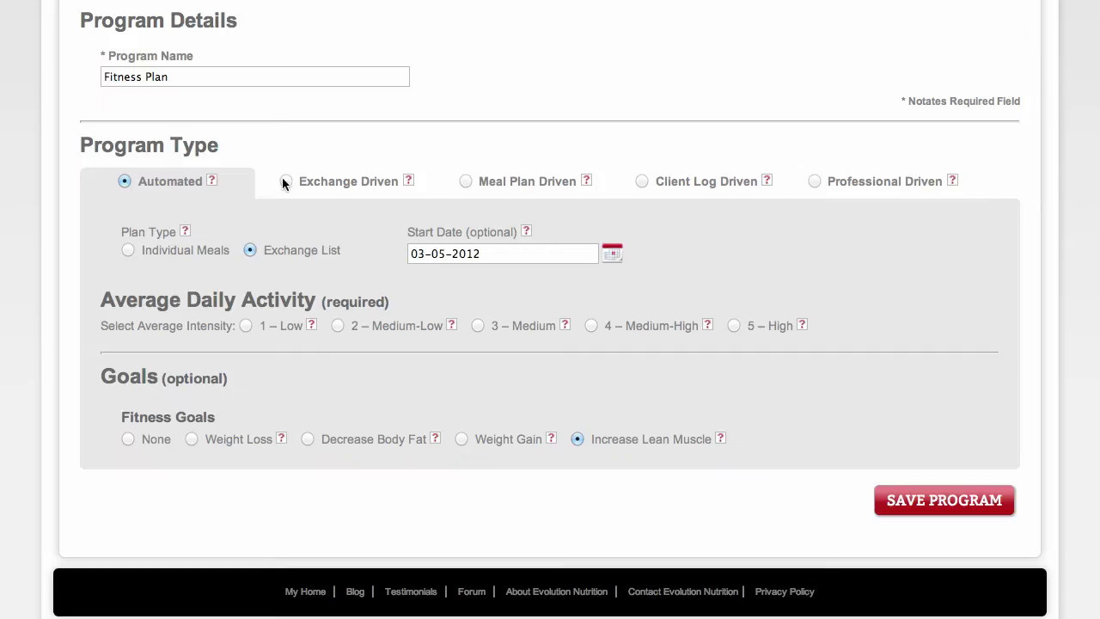
# Switch the program type to Exchange Driven and scroll through its options.
pyautogui.click(285, 180)
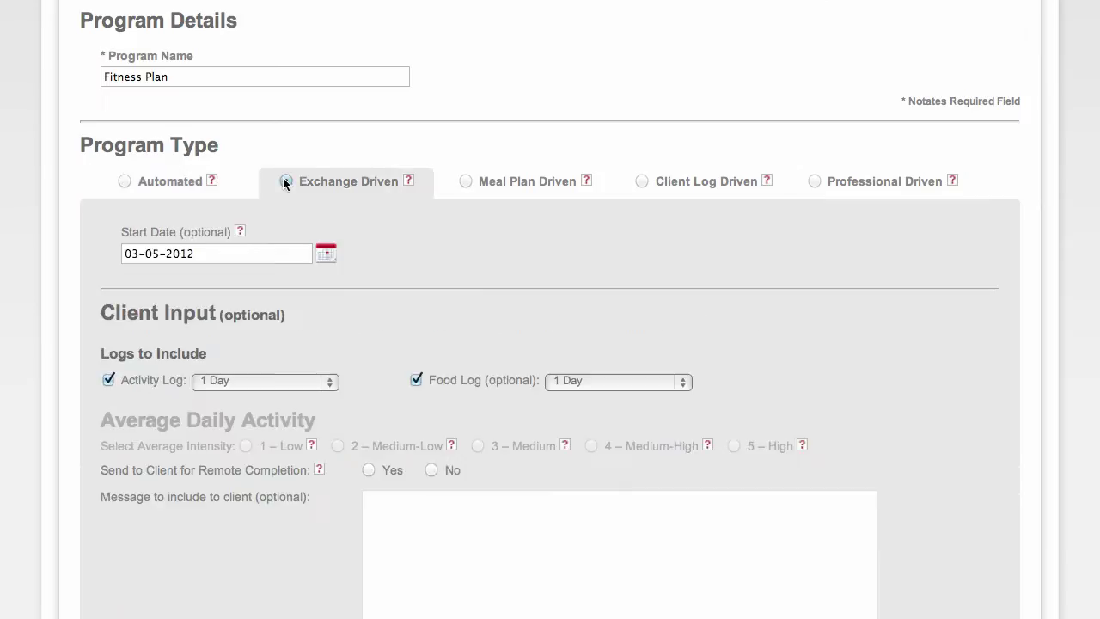
pyautogui.scroll(-1, 550, 310)
pyautogui.scroll(-2, 550, 310)
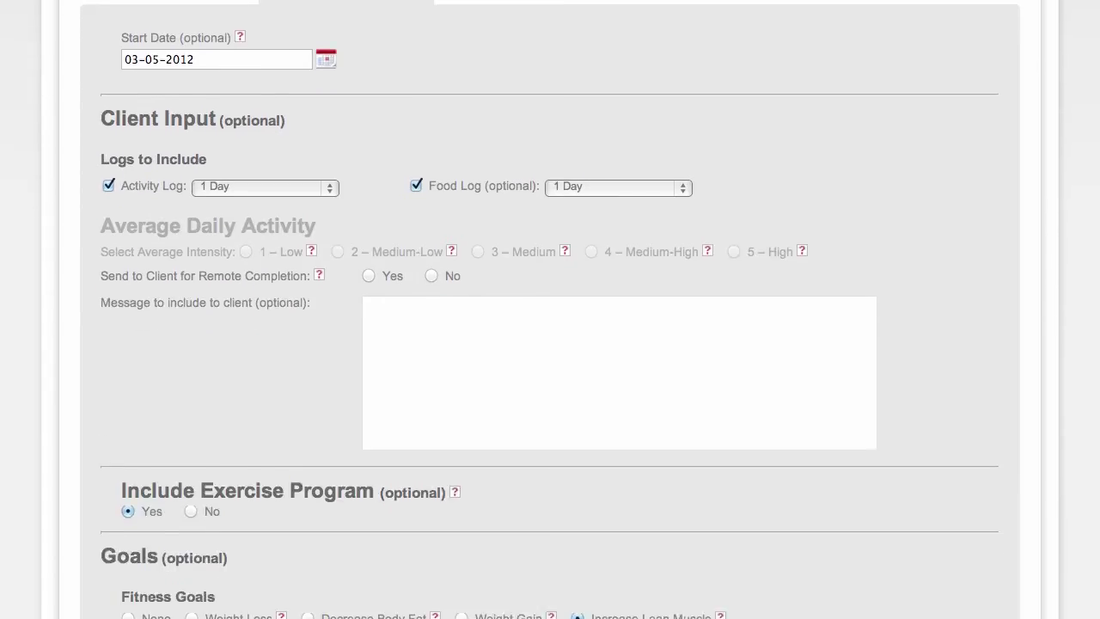
pyautogui.scroll(-3, 550, 309)
pyautogui.scroll(-3, 407, 172)
pyautogui.scroll(10, 406, 172)
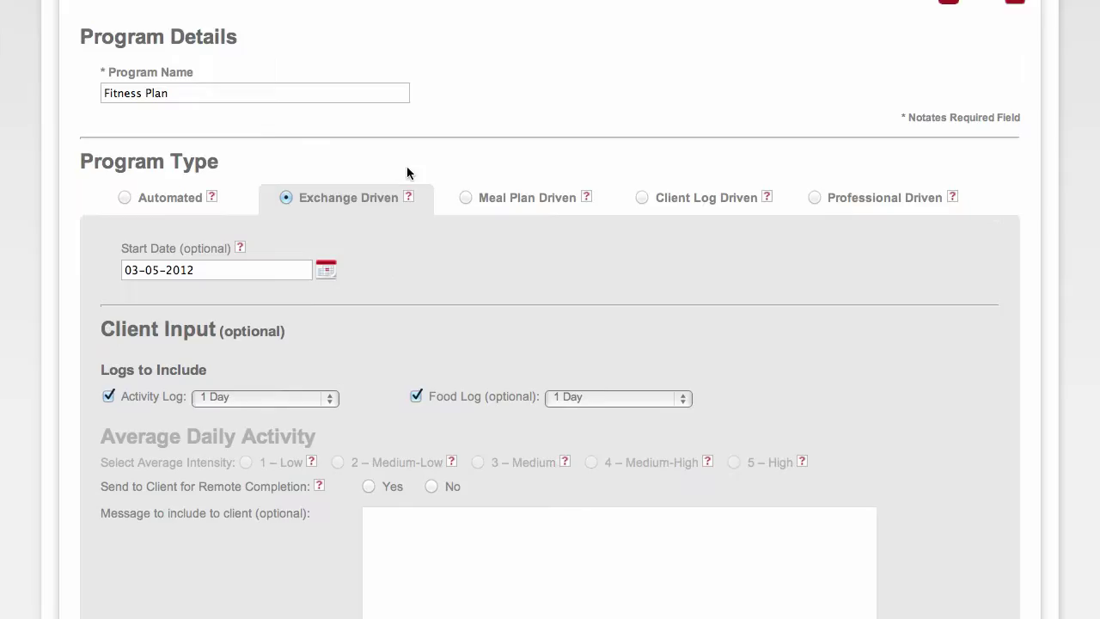
# Try Meal Plan Driven and Client Log Driven, ending on Professional Driven.
pyautogui.click(466, 199)
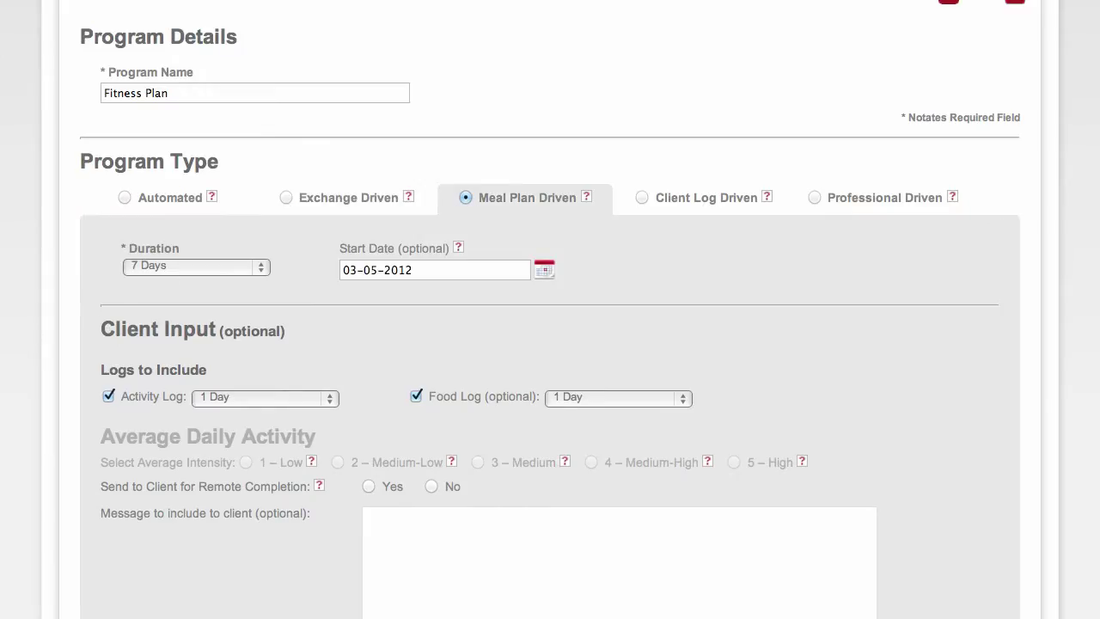
pyautogui.scroll(-2, 550, 310)
pyautogui.scroll(-2, 550, 309)
pyautogui.scroll(-5, 550, 309)
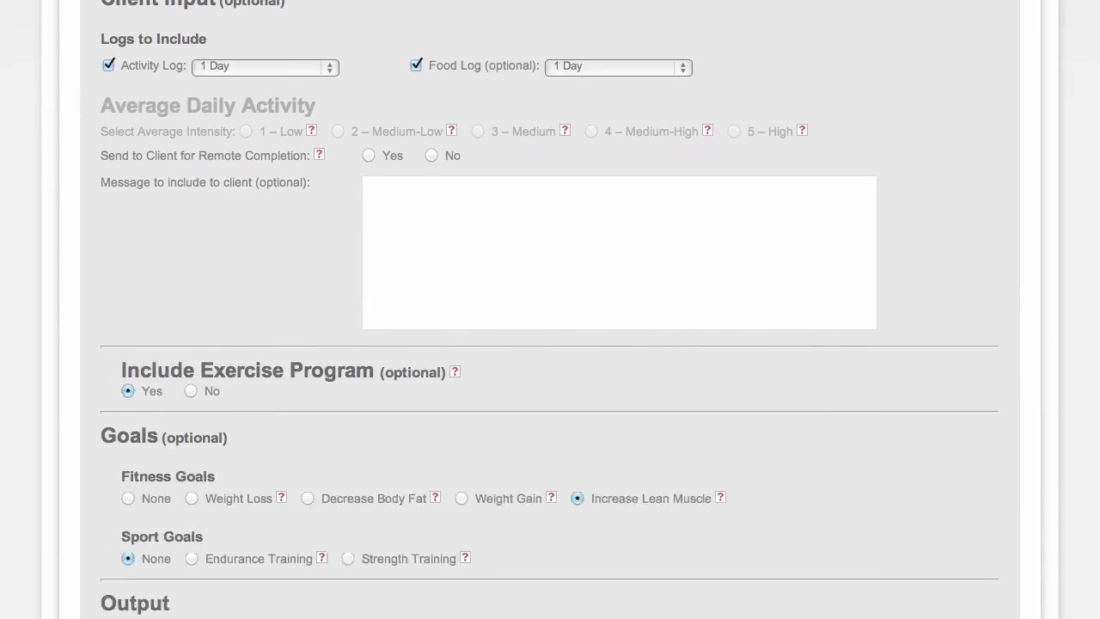
pyautogui.scroll(-2, 550, 310)
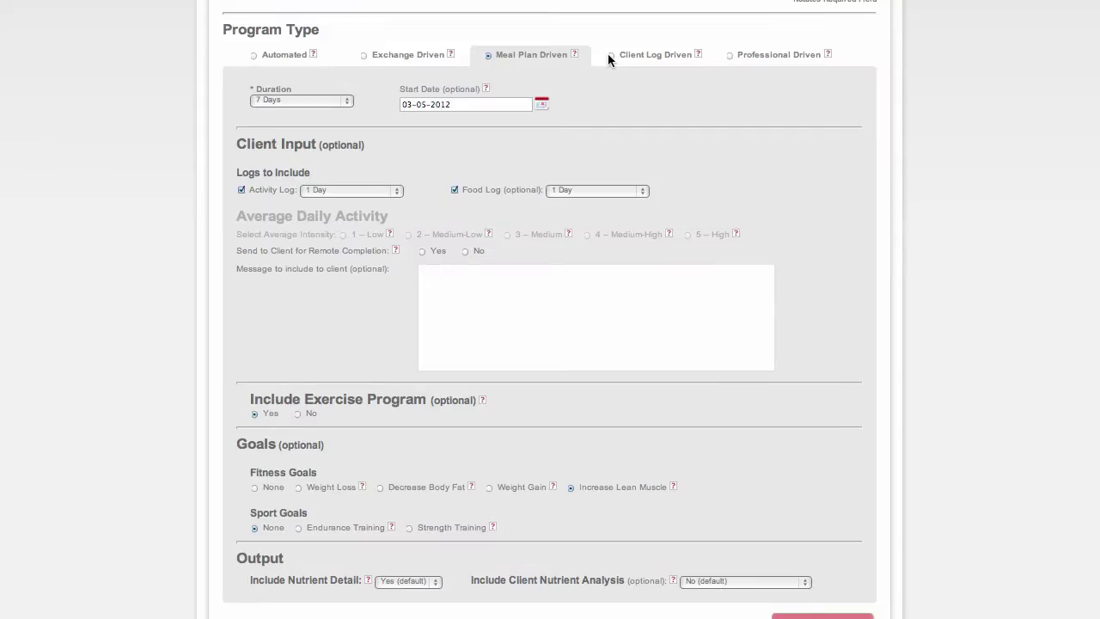
pyautogui.click(609, 56)
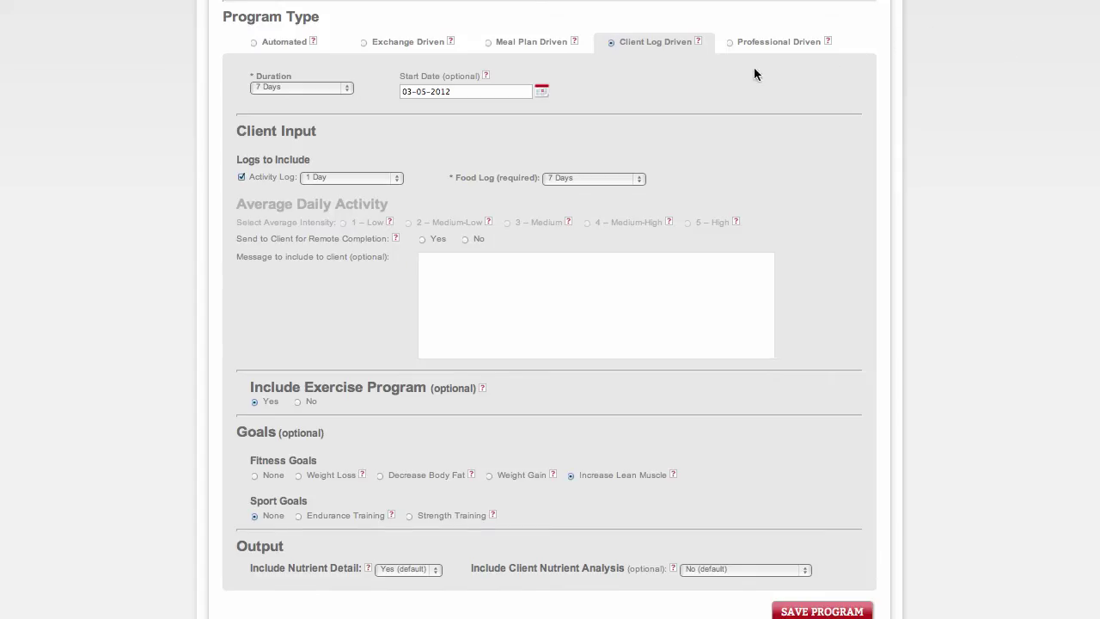
pyautogui.click(728, 45)
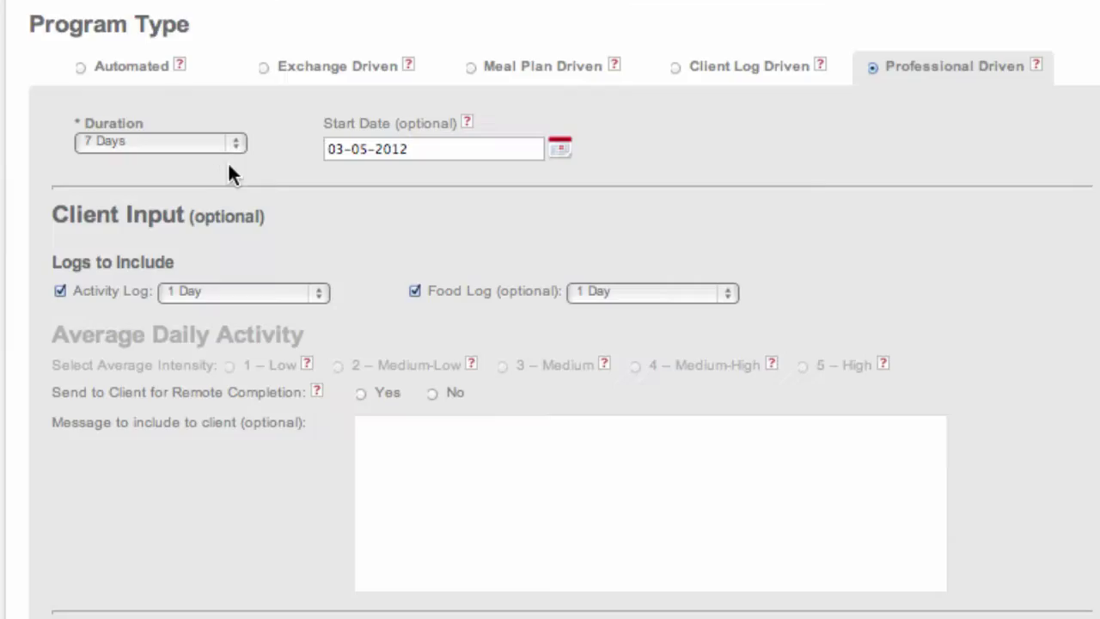
# Set the program duration to 7 Days and confirm it stays selected.
pyautogui.click(215, 148)
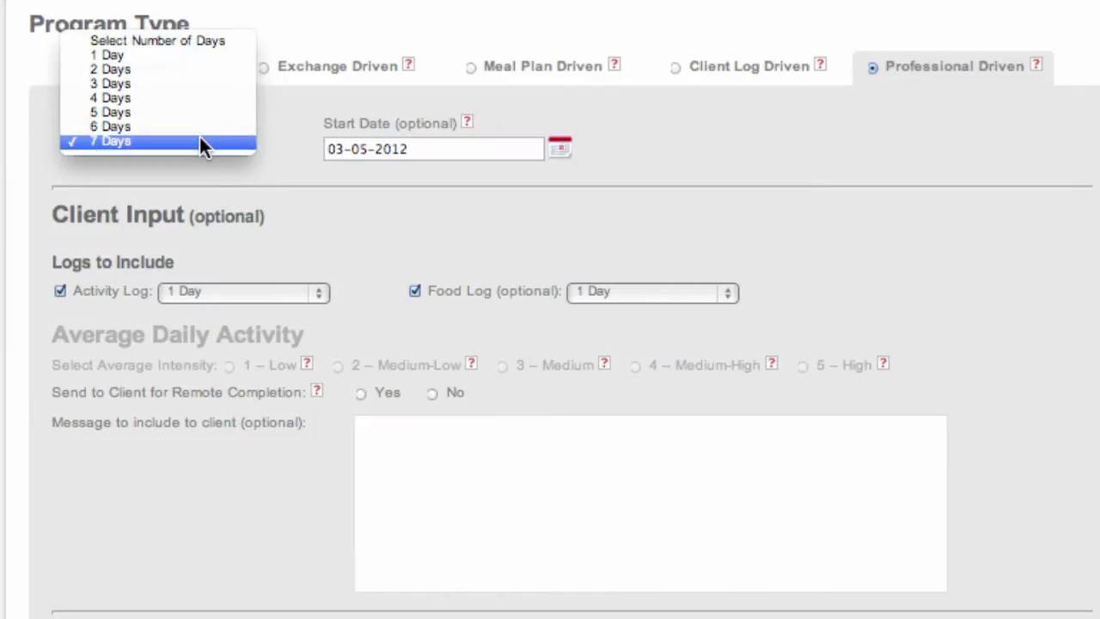
pyautogui.click(199, 141)
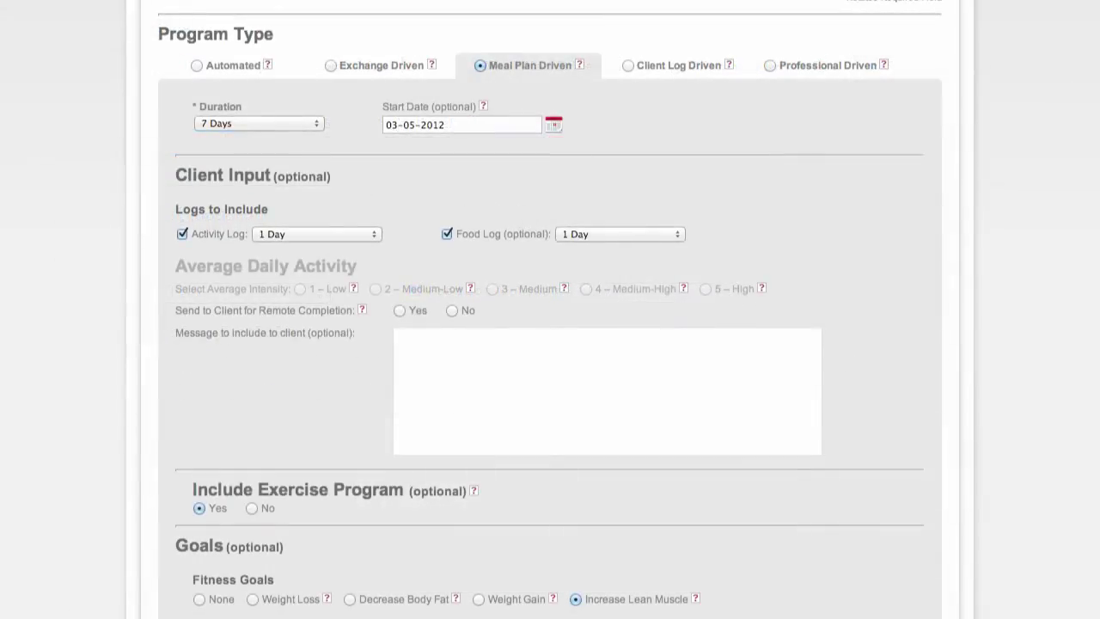
pyautogui.click(233, 124)
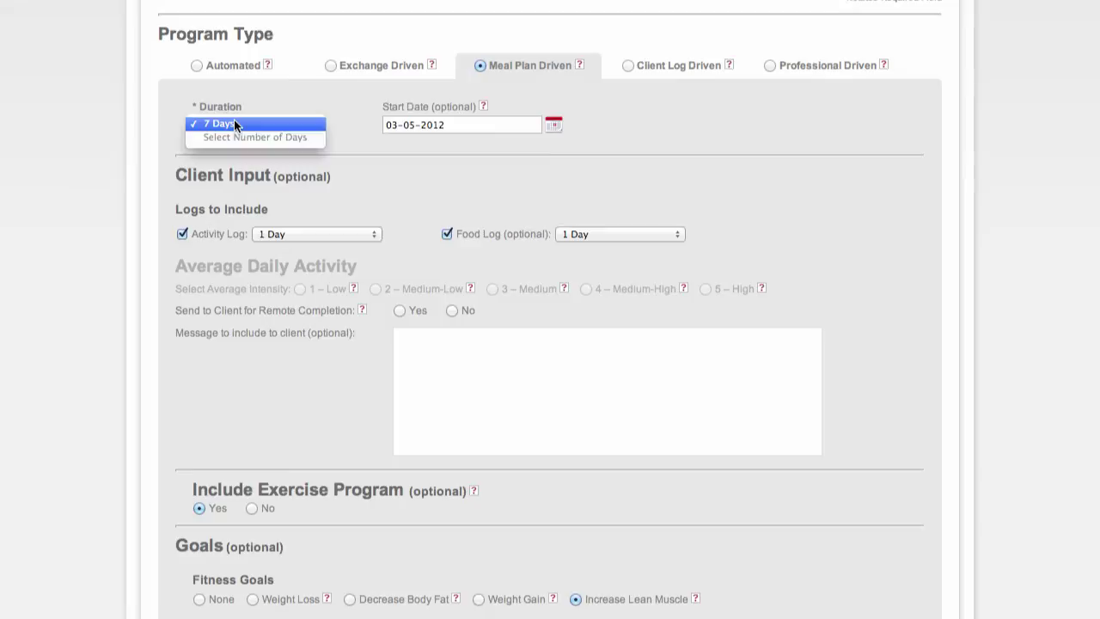
pyautogui.click(234, 120)
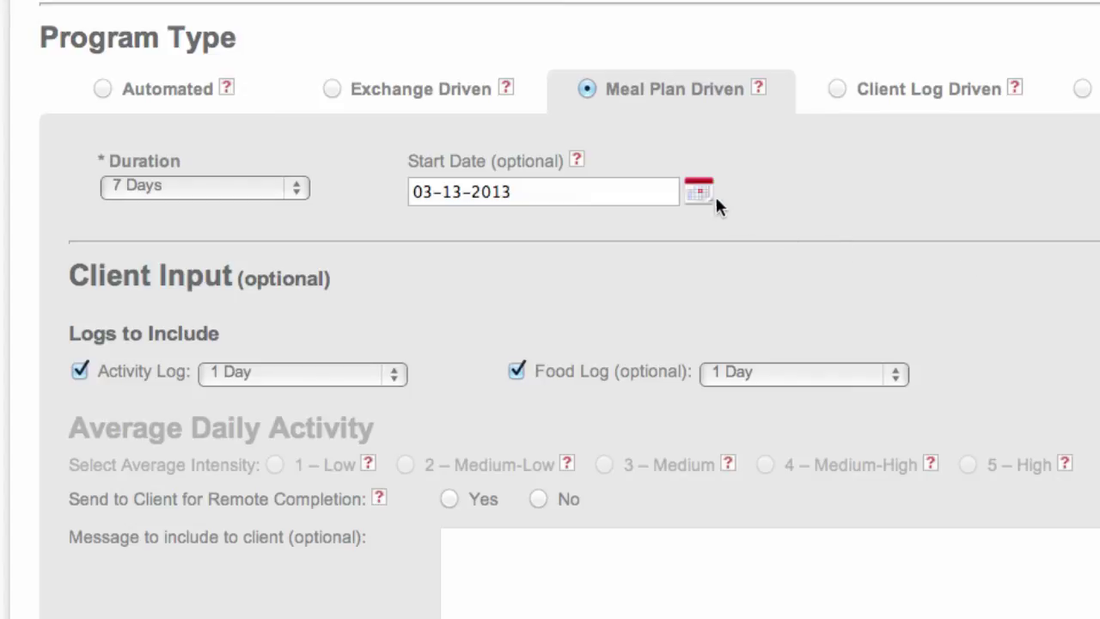
# Pick 13 March 2013 as the start date from the calendar.
pyautogui.click(703, 192)
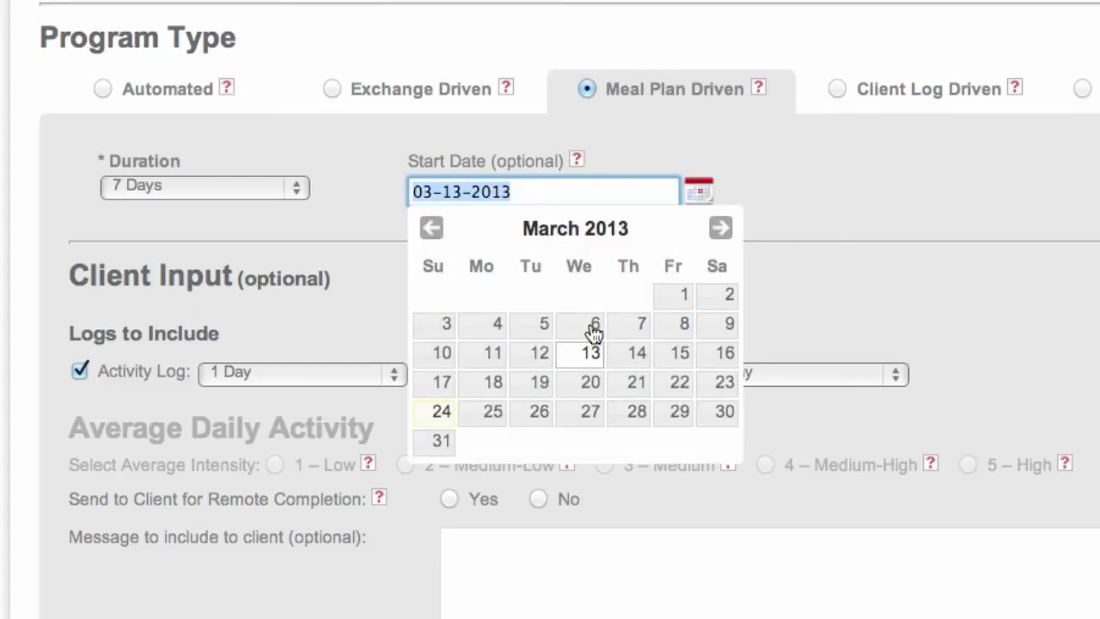
pyautogui.click(585, 354)
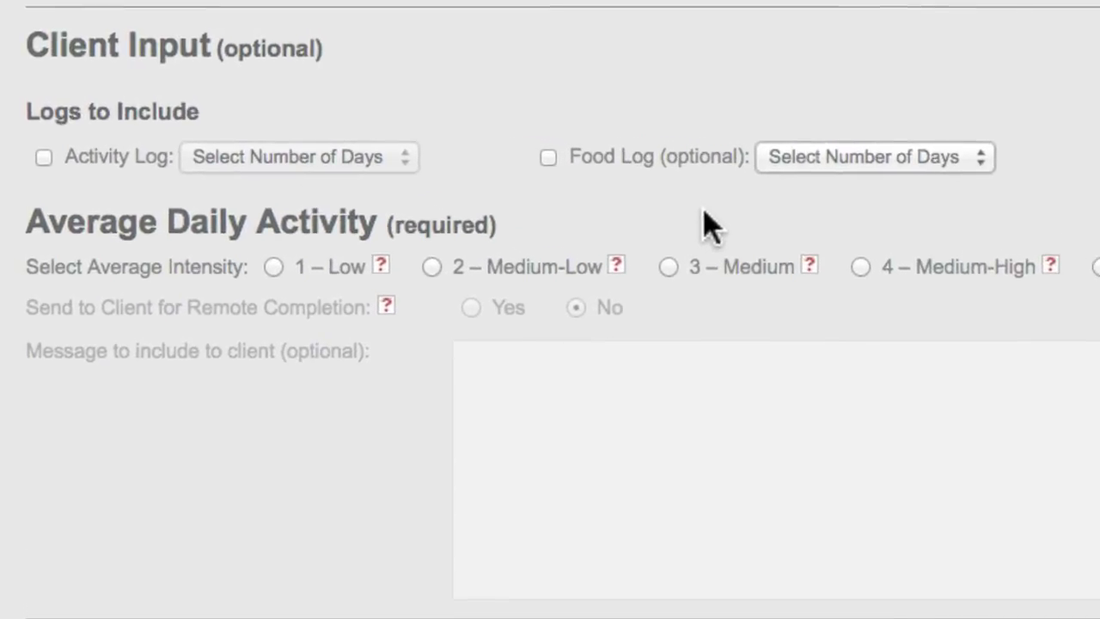
# Tick the Activity Log at 4 Days and set the Food Log to 7 Days.
pyautogui.click(44, 163)
pyautogui.click(243, 169)
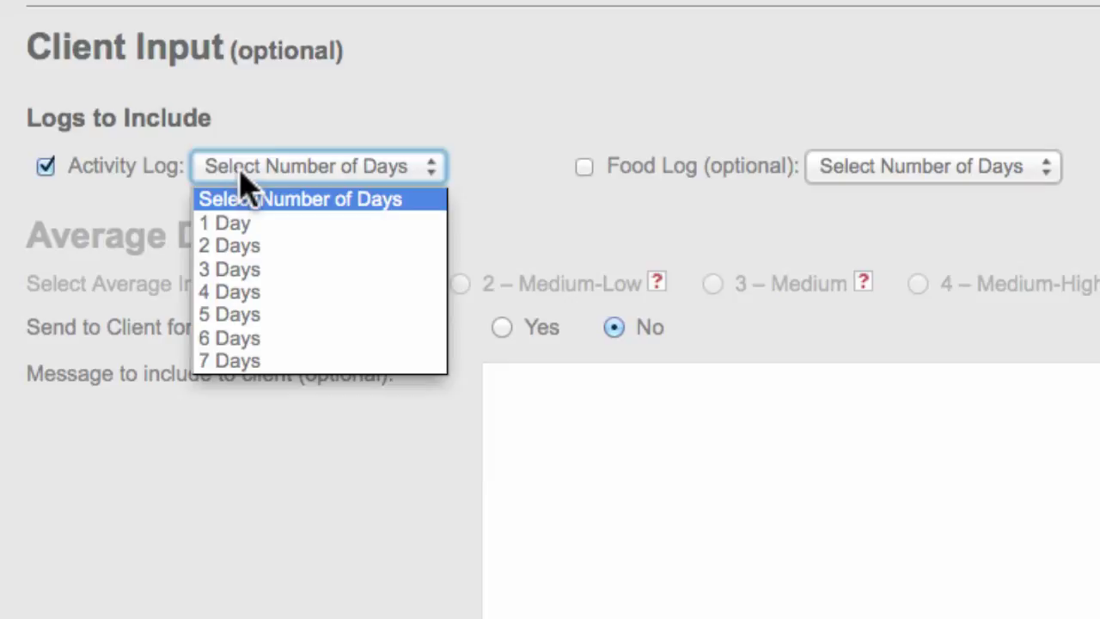
pyautogui.click(258, 294)
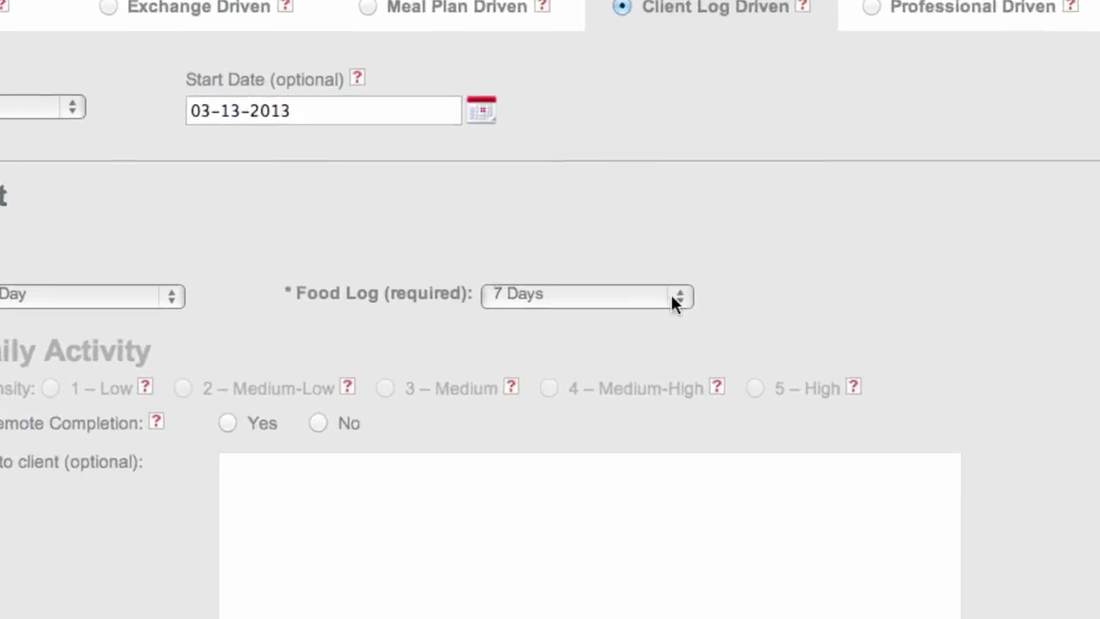
pyautogui.click(678, 255)
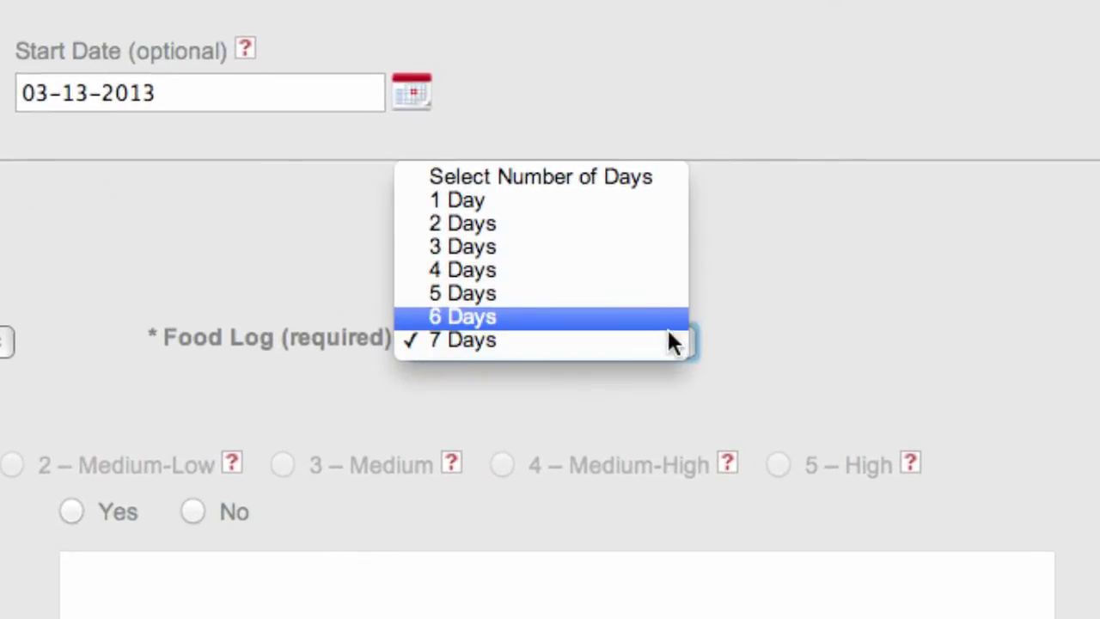
pyautogui.click(667, 339)
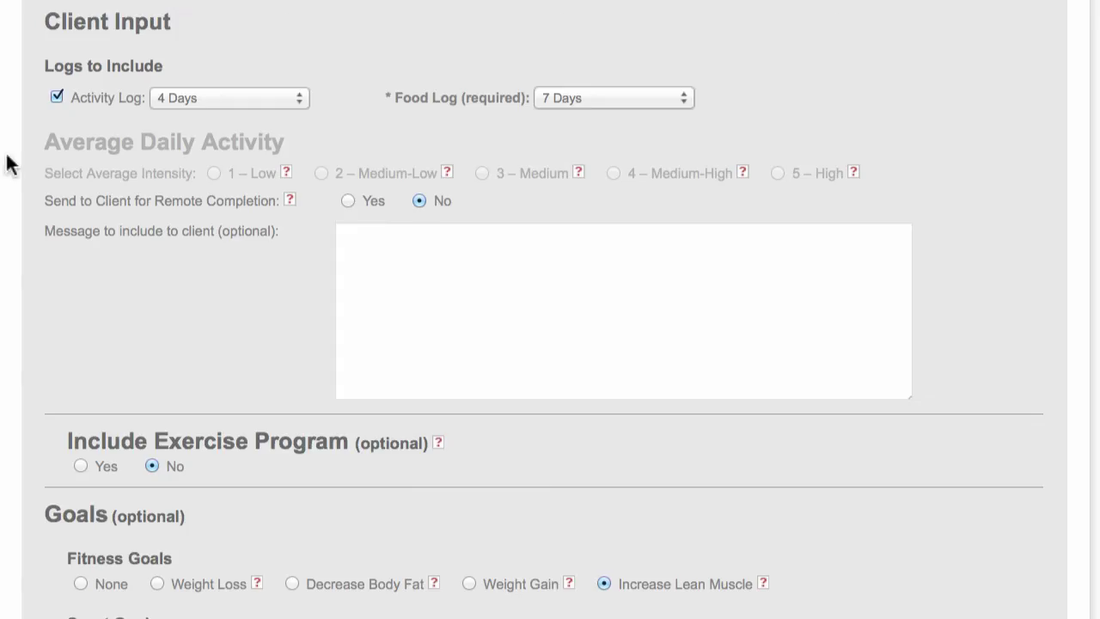
# Untick Activity Log, try intensities 1 – Low through 3 – Medium, then re-tick it.
pyautogui.click(55, 95)
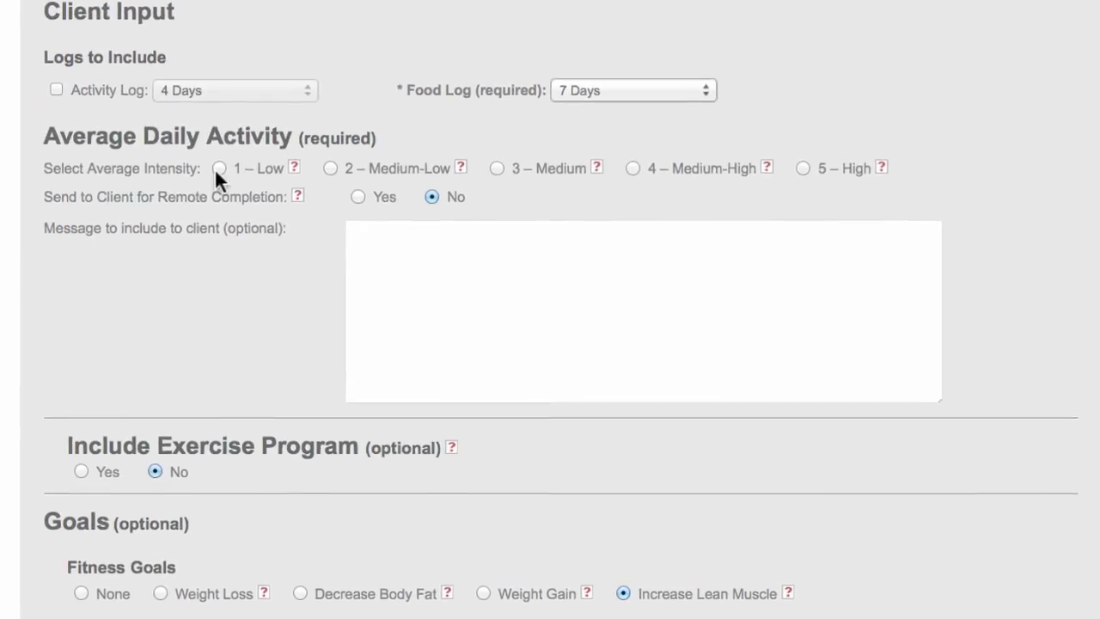
pyautogui.click(219, 169)
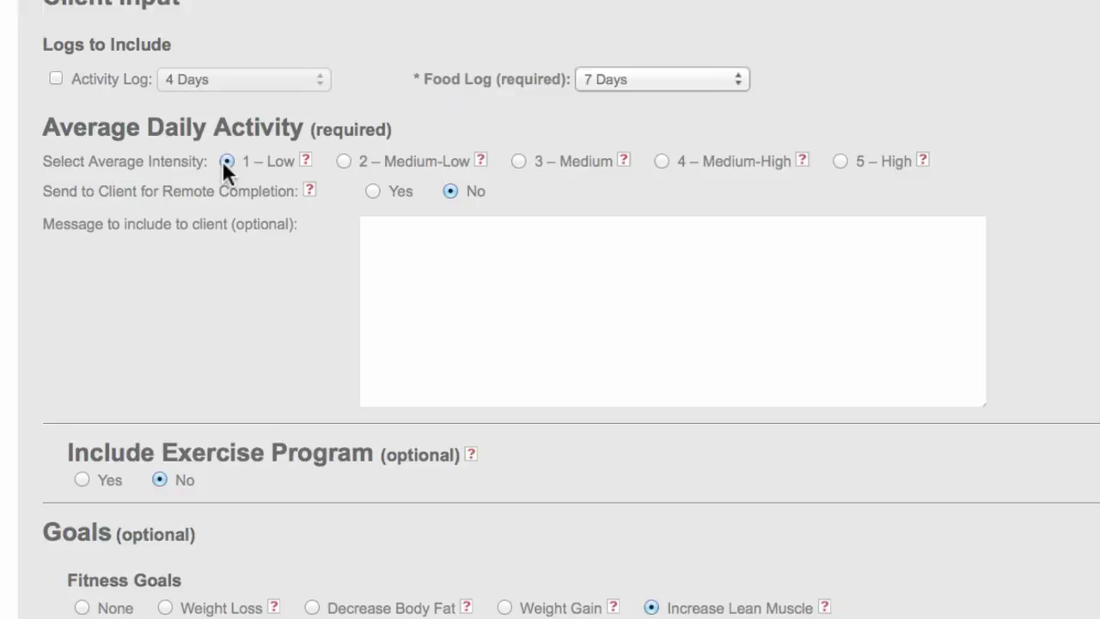
pyautogui.click(394, 134)
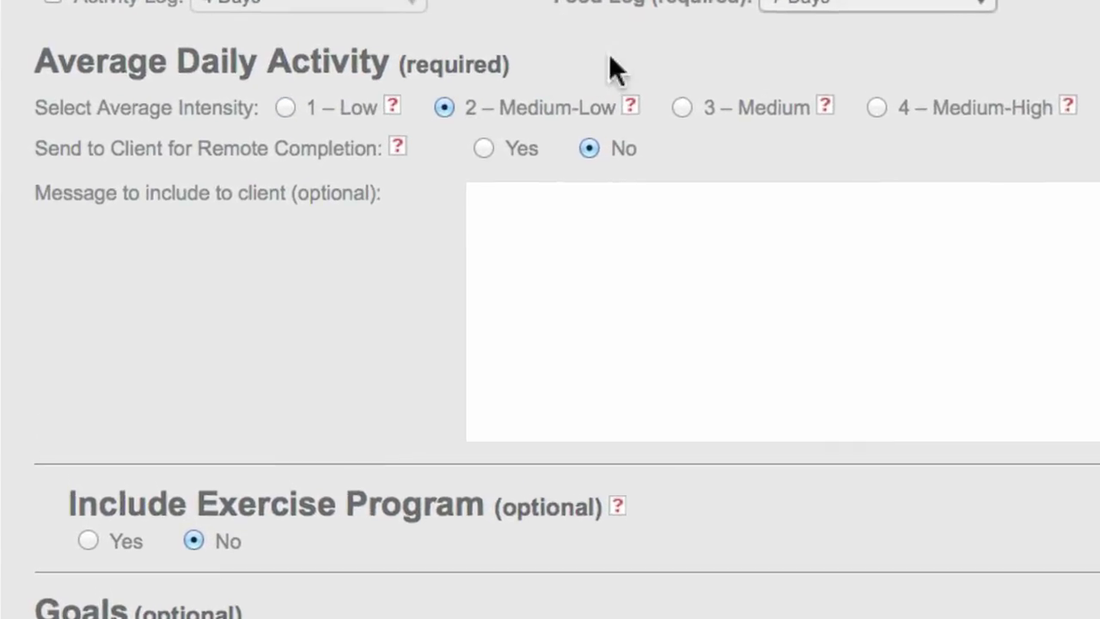
pyautogui.click(705, 98)
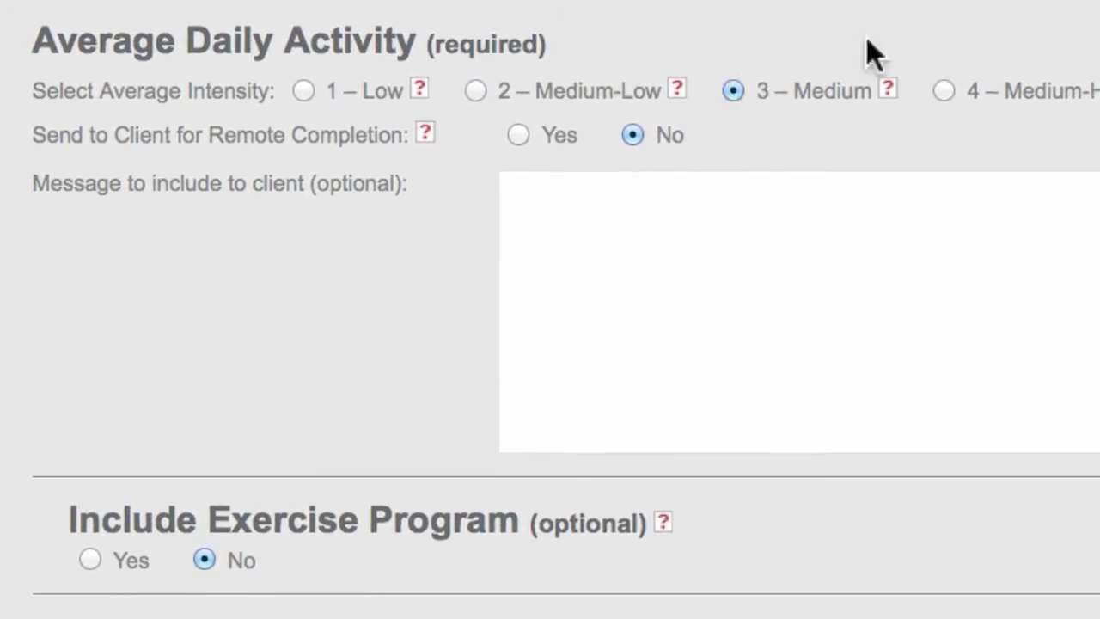
pyautogui.click(950, 89)
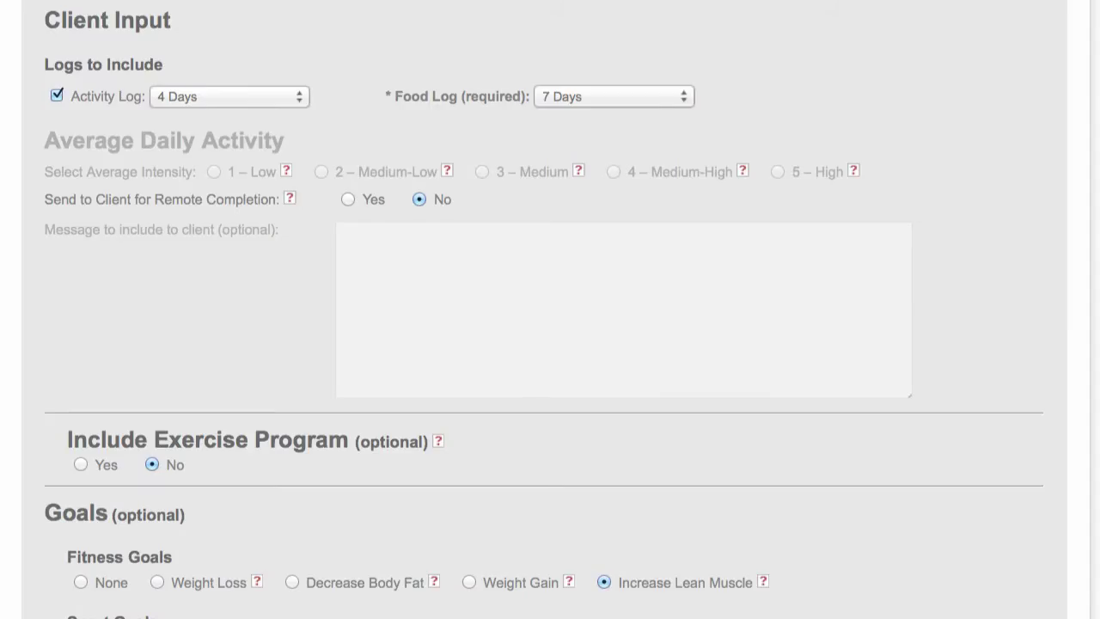
# Turn on remote completion with the message 'Please give me your Activity and Food logs for the week. Thanks.'.
pyautogui.click(347, 198)
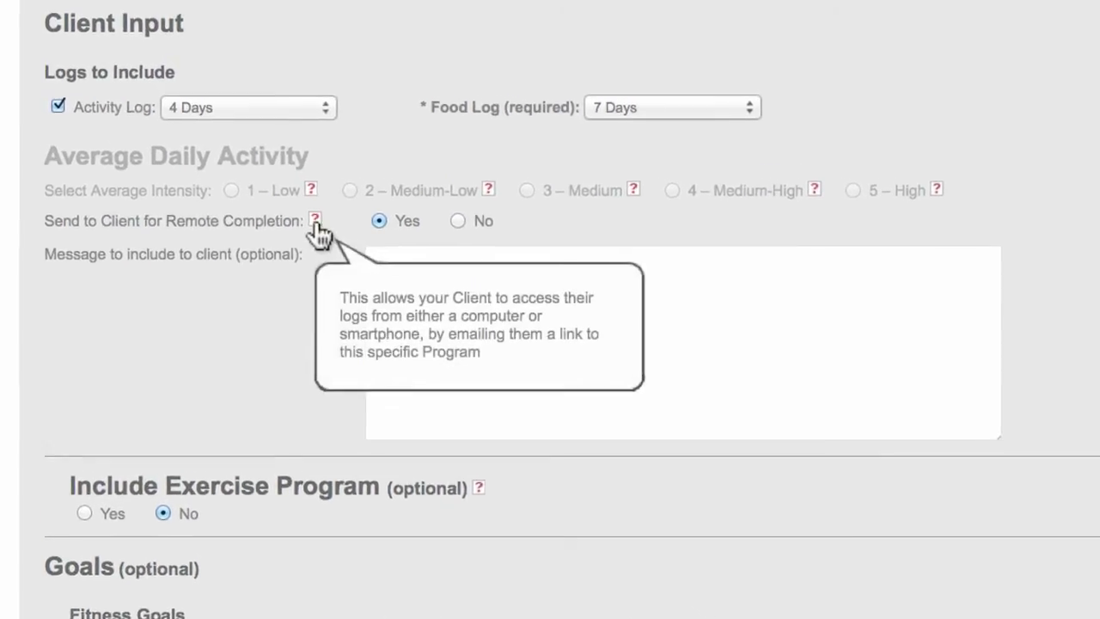
pyautogui.moveTo(290, 198)
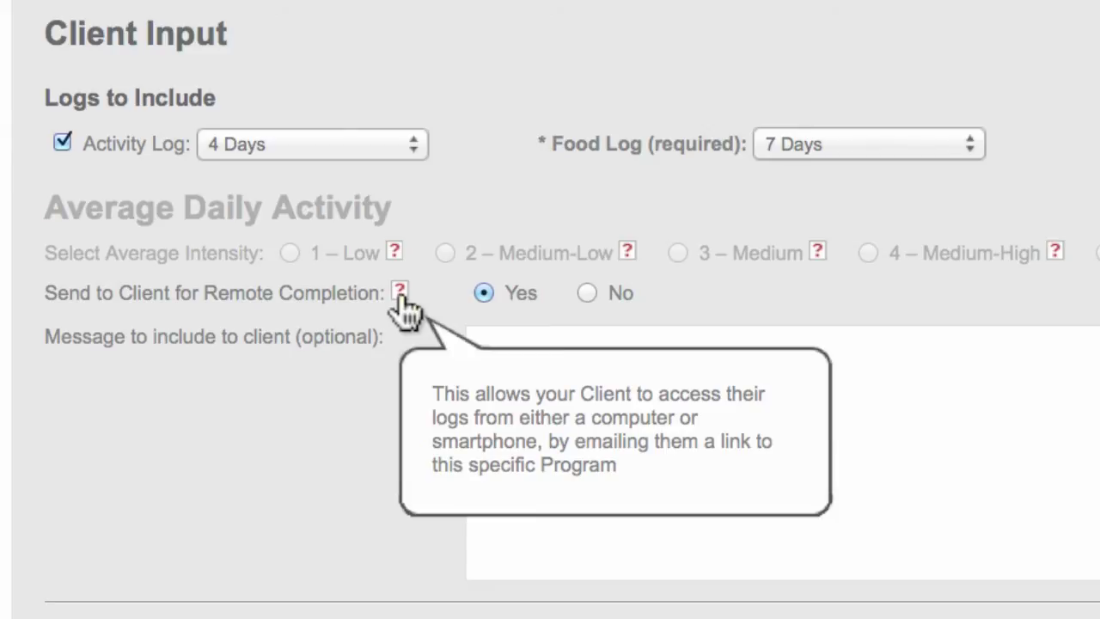
pyautogui.click(490, 339)
pyautogui.write('P')
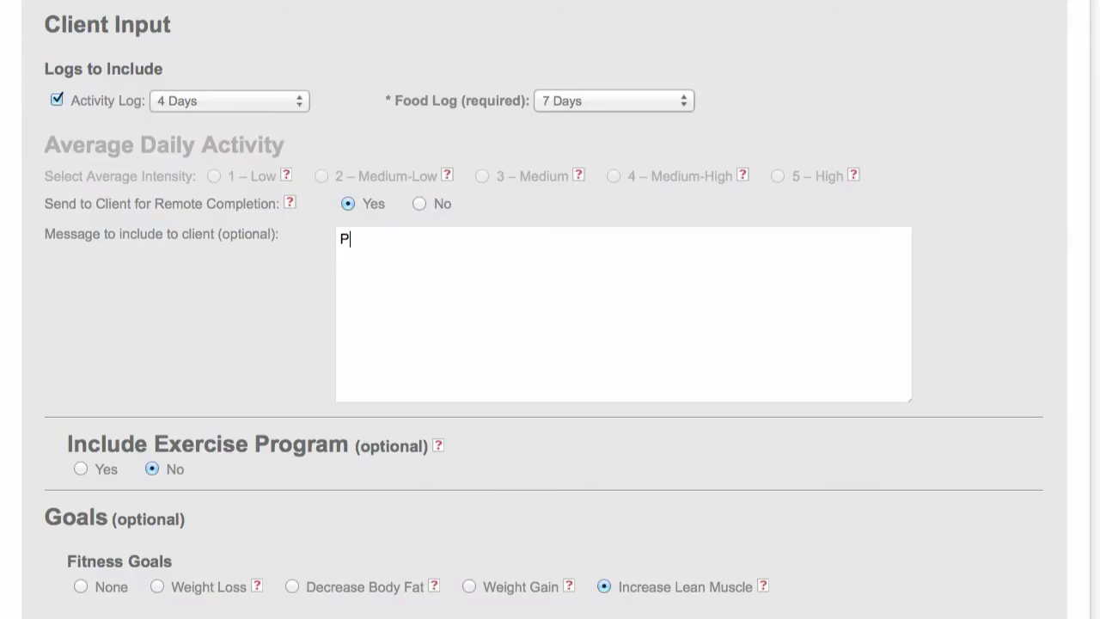
pyautogui.write('lease give ')
pyautogui.write('me your Act')
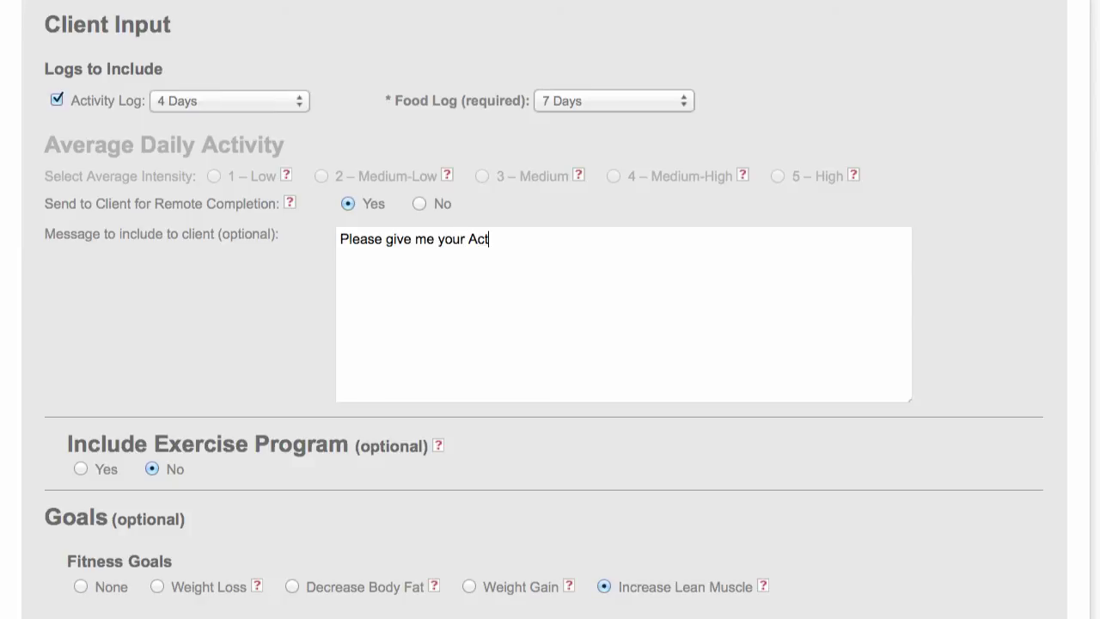
pyautogui.write('ivity and')
pyautogui.write(' Food lo')
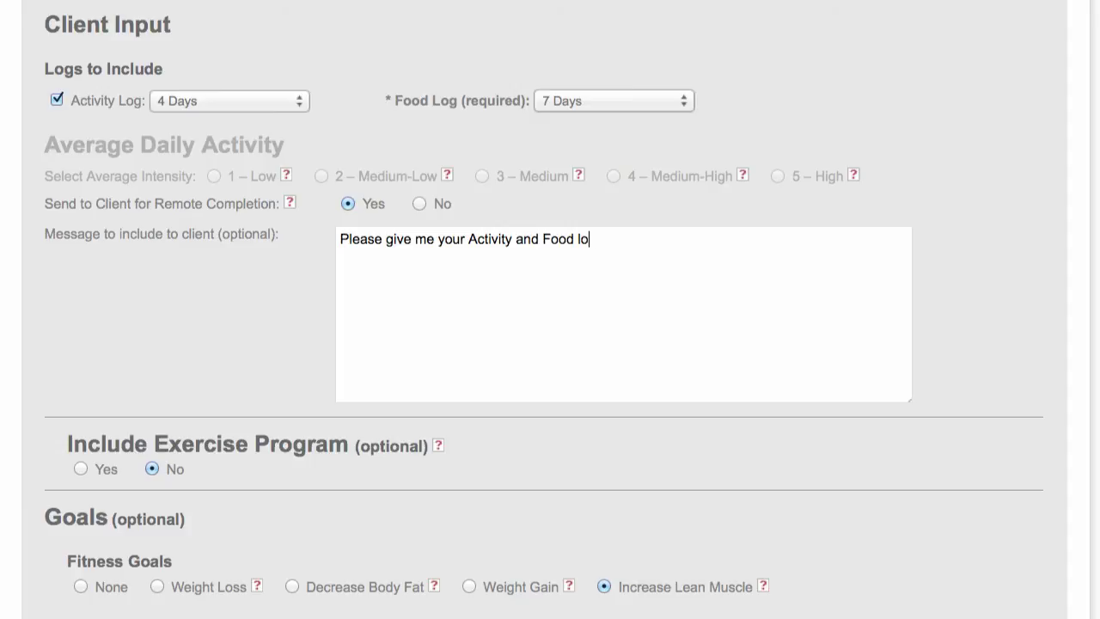
pyautogui.write('gs for the ')
pyautogui.write('week. ')
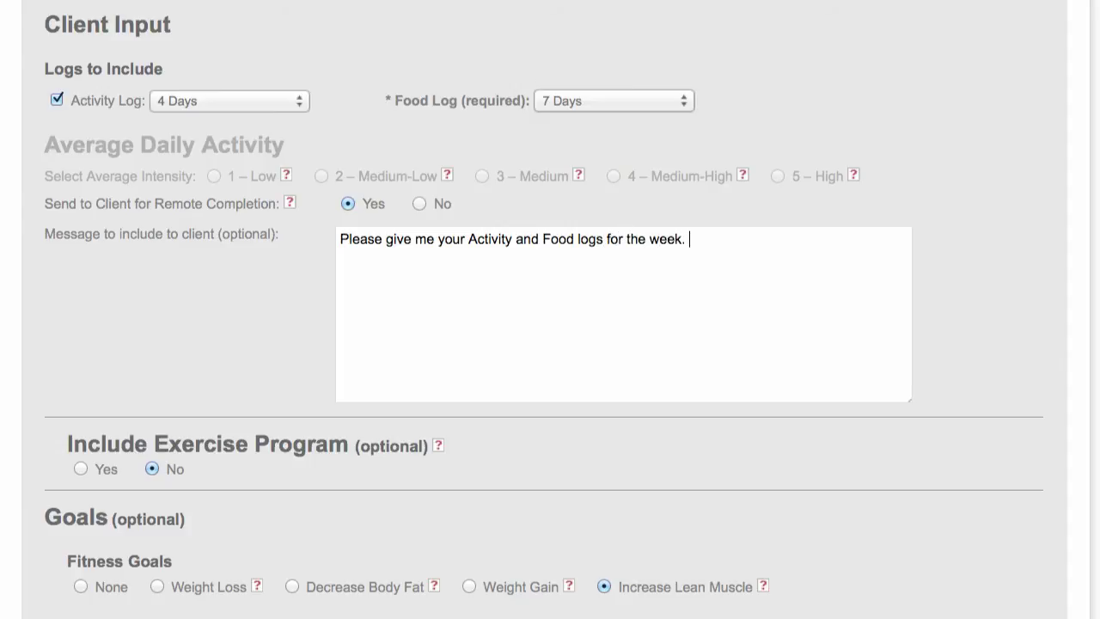
pyautogui.write('Thanks')
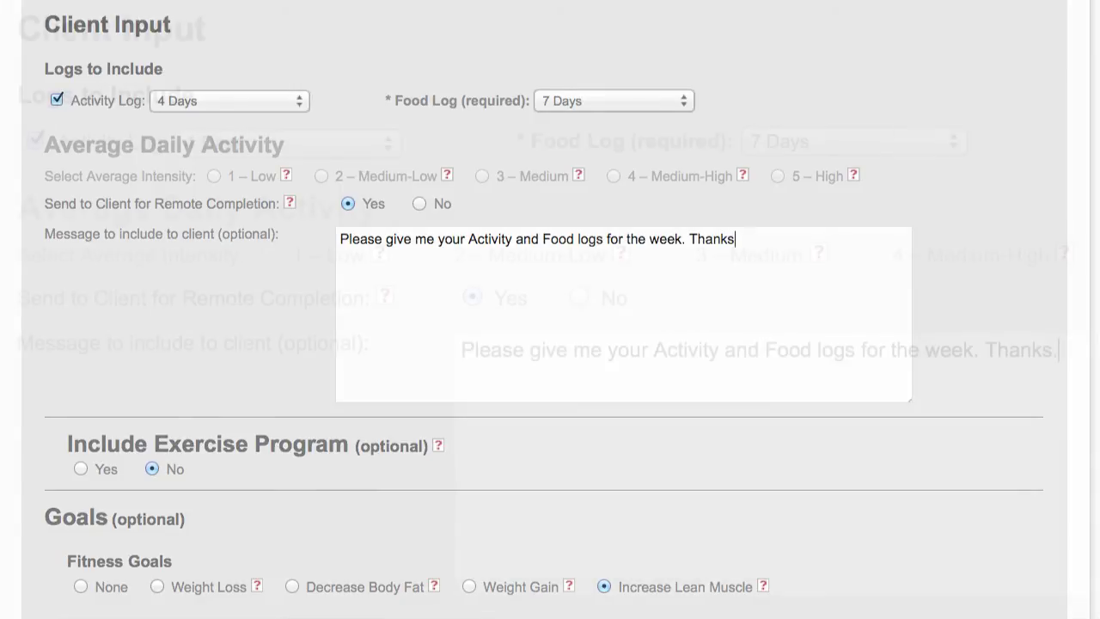
pyautogui.write('.')
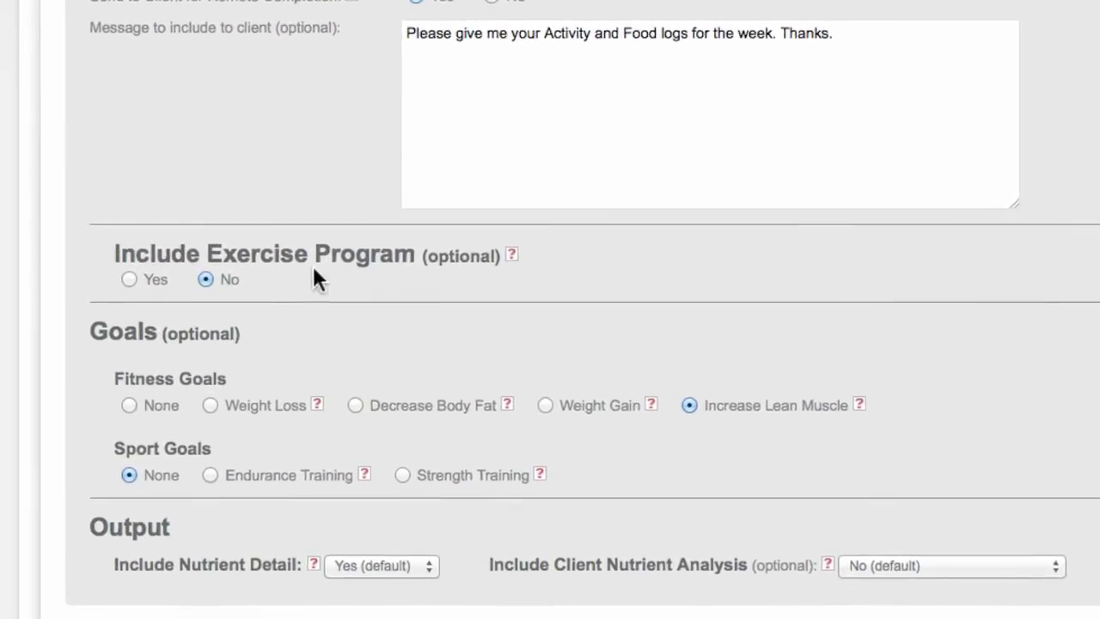
# Include the exercise program, with a Decrease Body Fat fitness goal and a Strength Training sport goal.
pyautogui.click(97, 192)
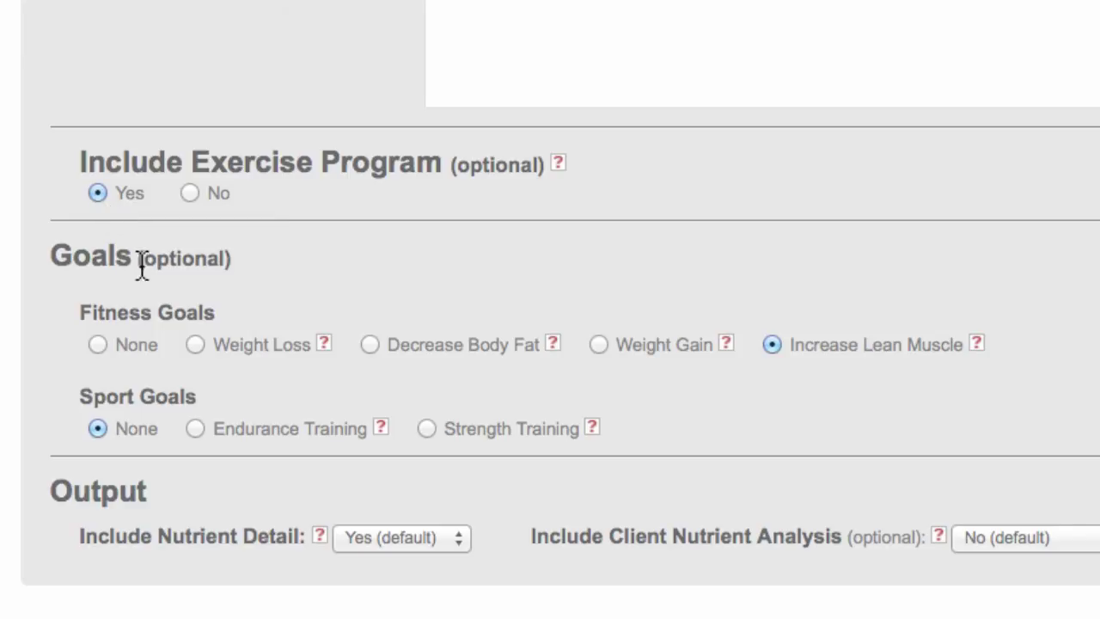
pyautogui.click(196, 344)
pyautogui.click(369, 345)
pyautogui.click(195, 428)
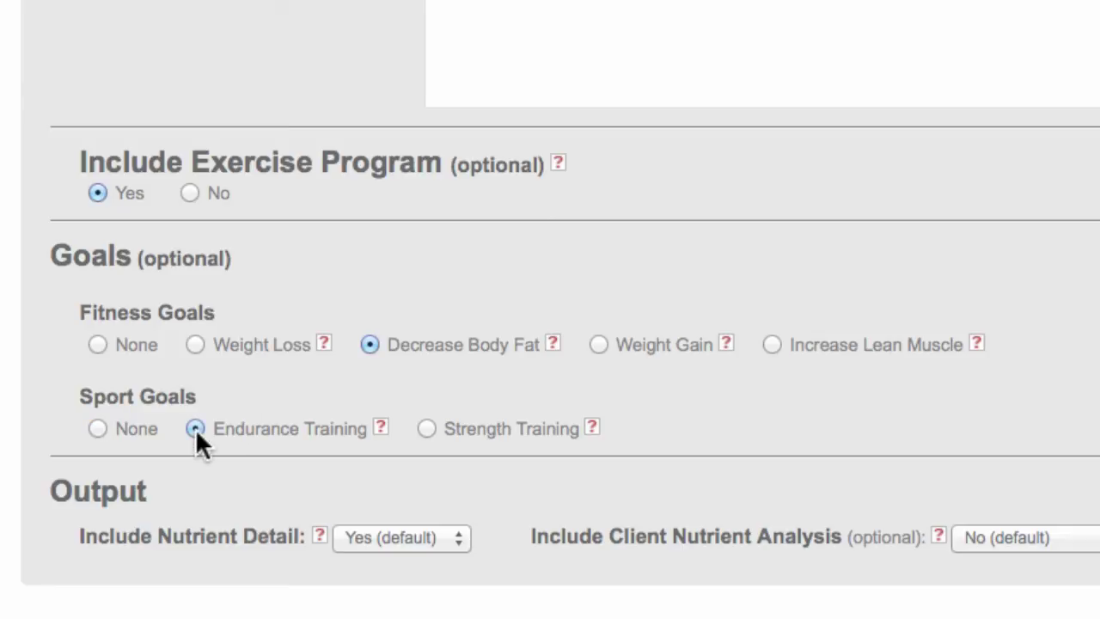
pyautogui.click(427, 428)
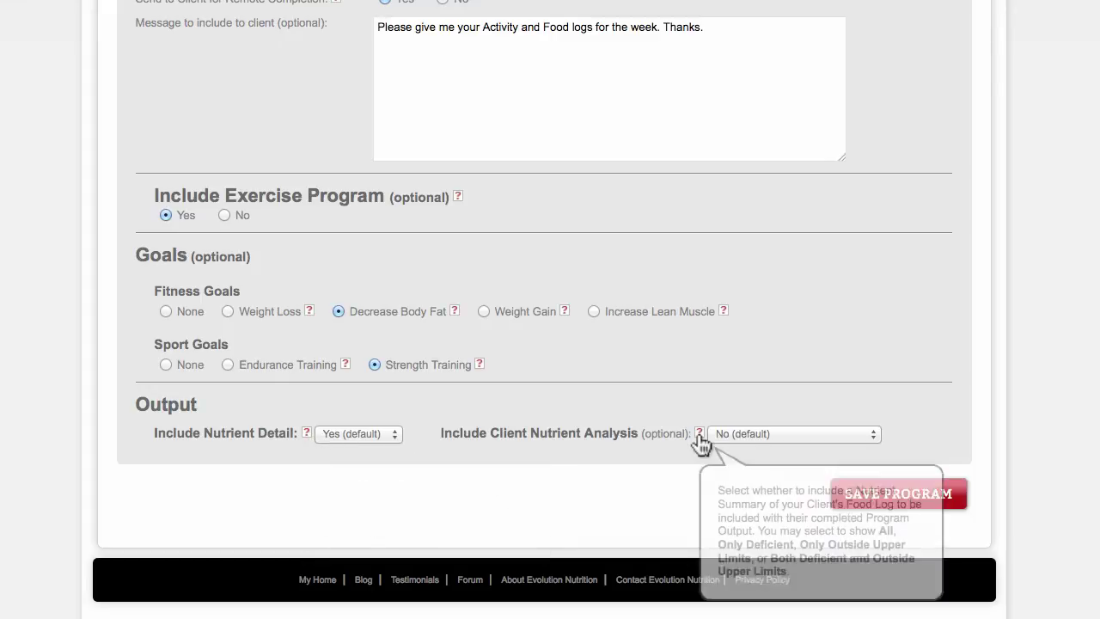
pyautogui.moveTo(938, 535)
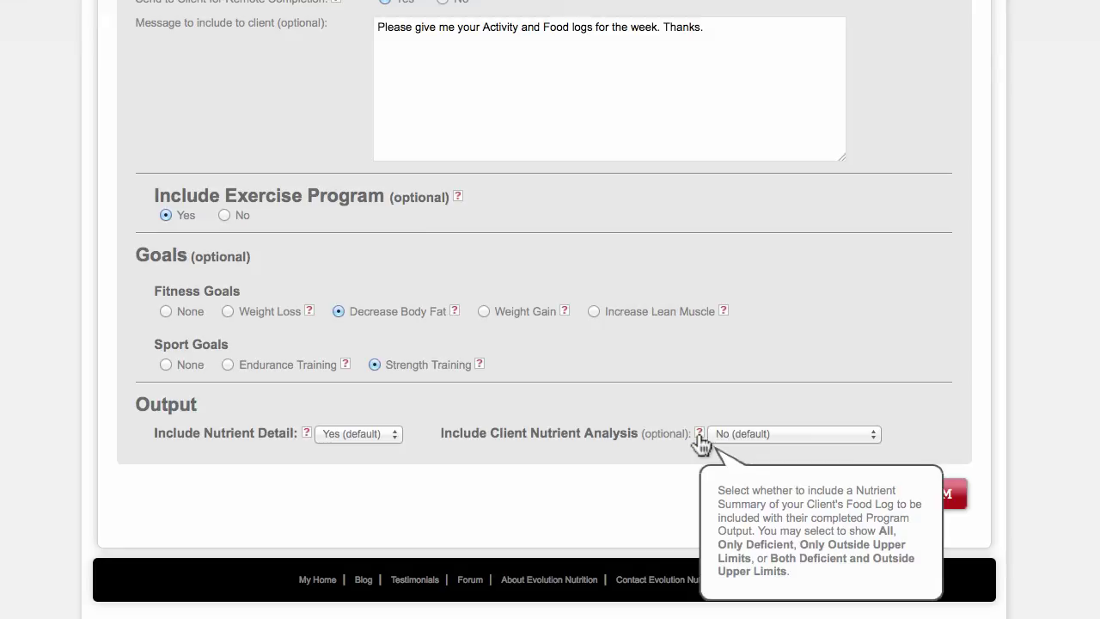
# Set Include Nutrient Detail to No and Include Client Nutrient Analysis to Yes (all).
pyautogui.click(373, 434)
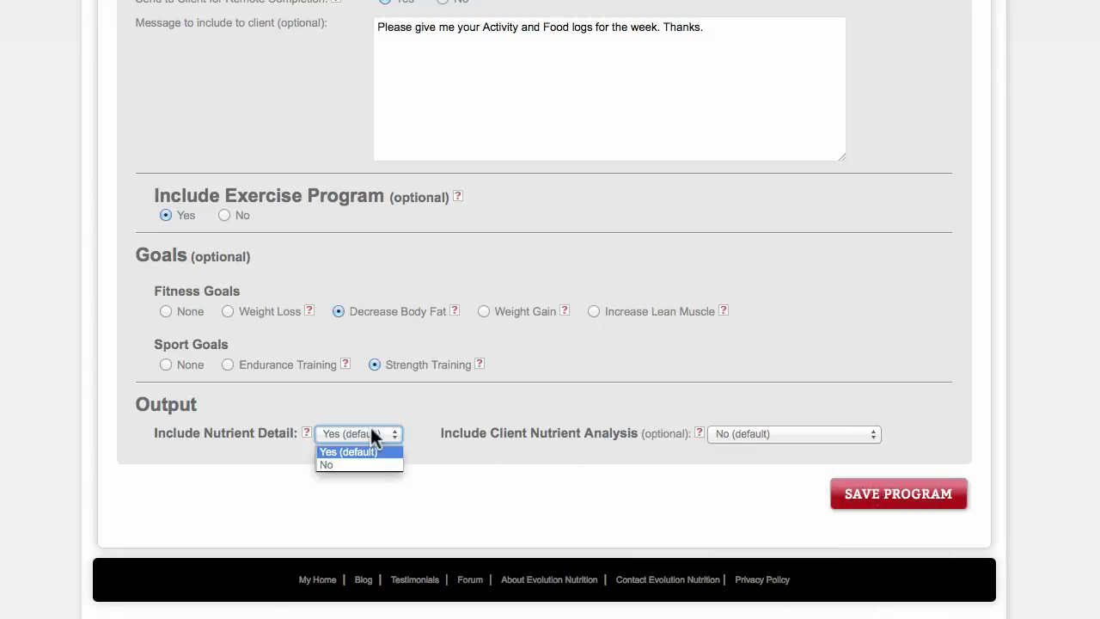
pyautogui.click(372, 464)
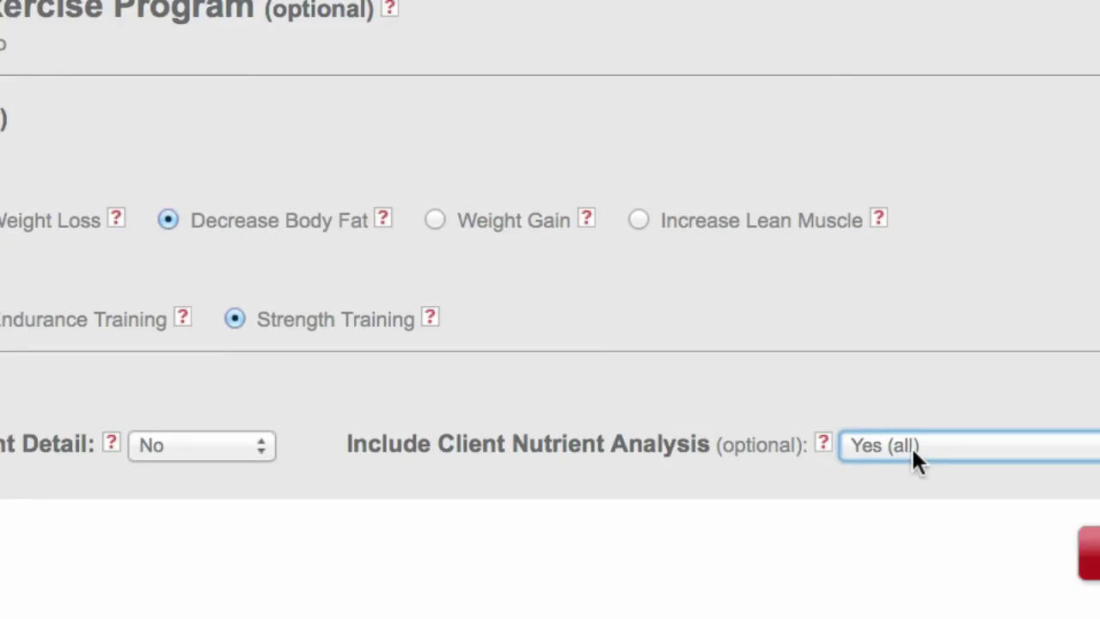
pyautogui.click(913, 451)
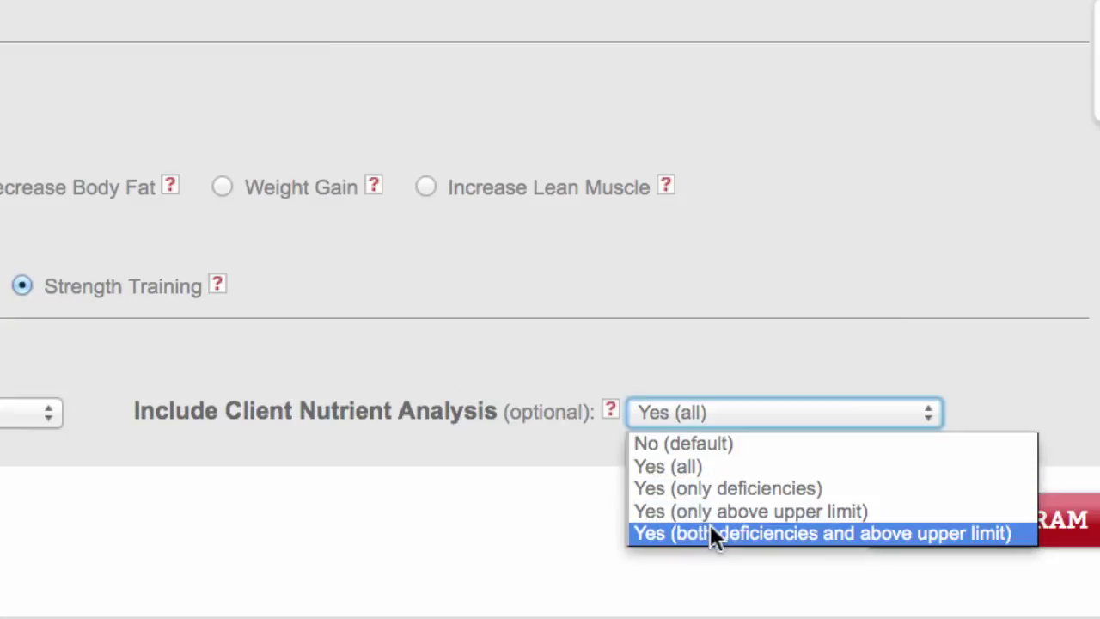
pyautogui.click(711, 467)
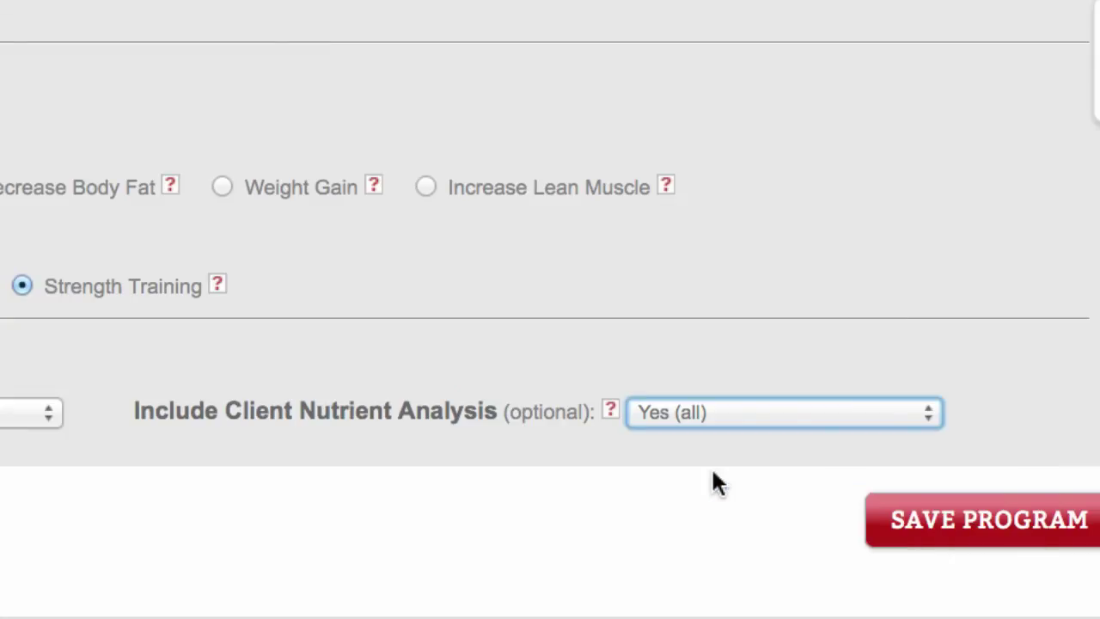